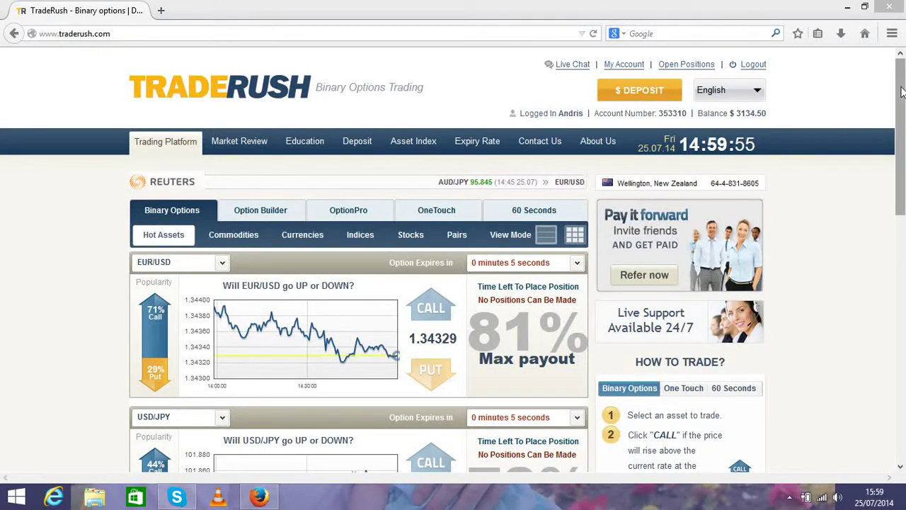
Step: Switch to 60-second EUR/USD trading and set the prediction to PUT (price falls)
{"action": "scroll", "coordinate": [901, 130], "scroll_direction": "down", "scroll_amount": 1}
{"action": "scroll", "coordinate": [901, 130], "scroll_direction": "down", "scroll_amount": 1}
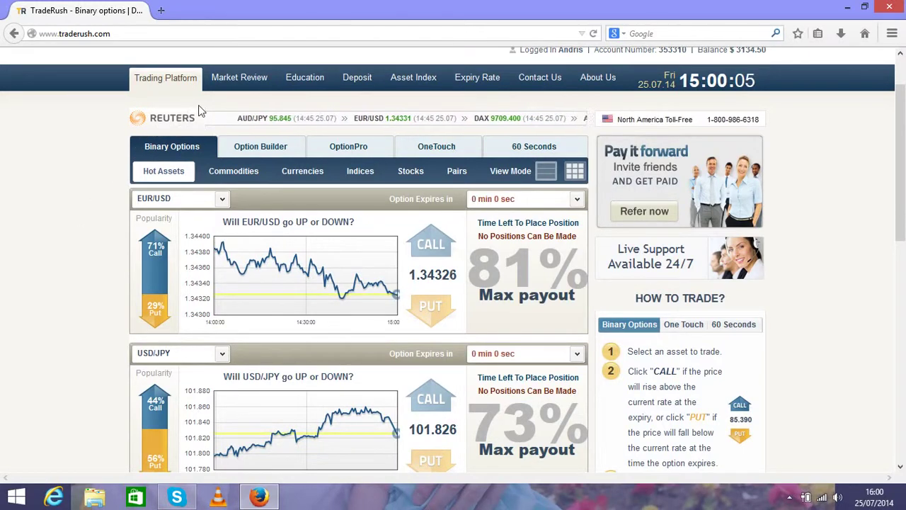
{"action": "left_click", "coordinate": [531, 150]}
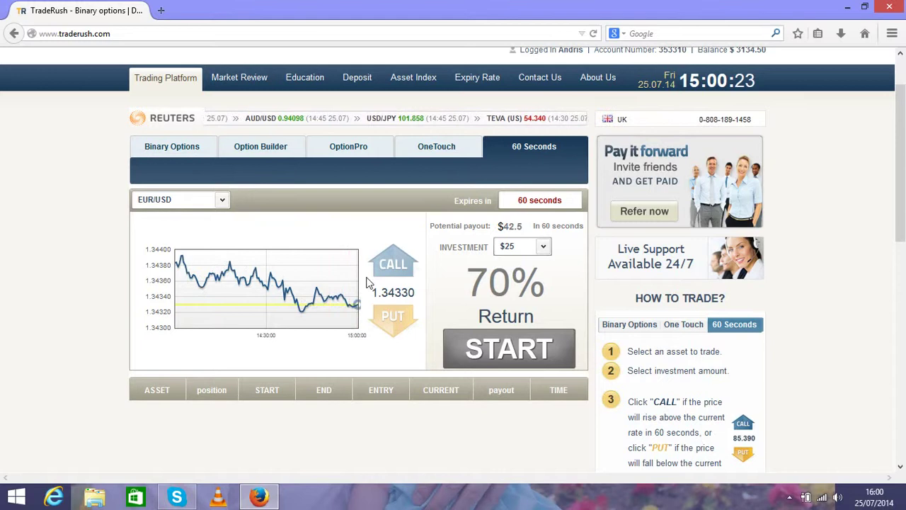
{"action": "left_click", "coordinate": [394, 265]}
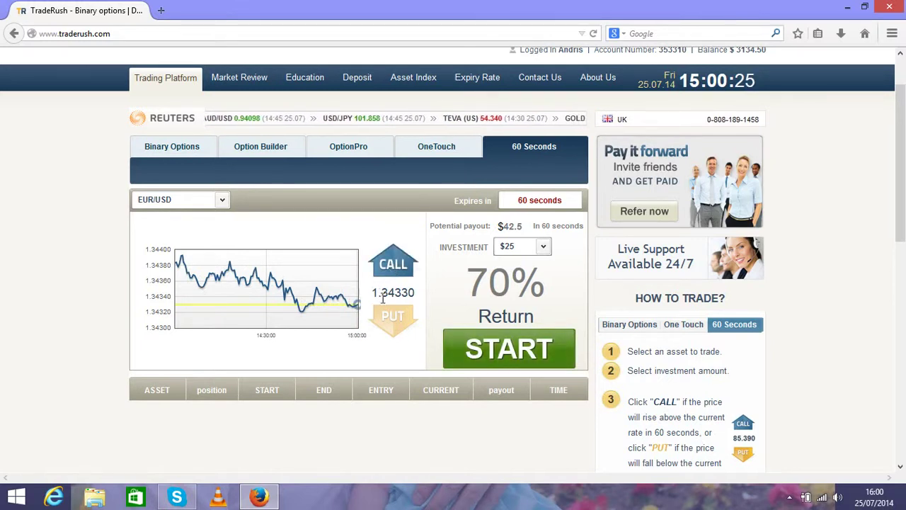
{"action": "left_click", "coordinate": [392, 317]}
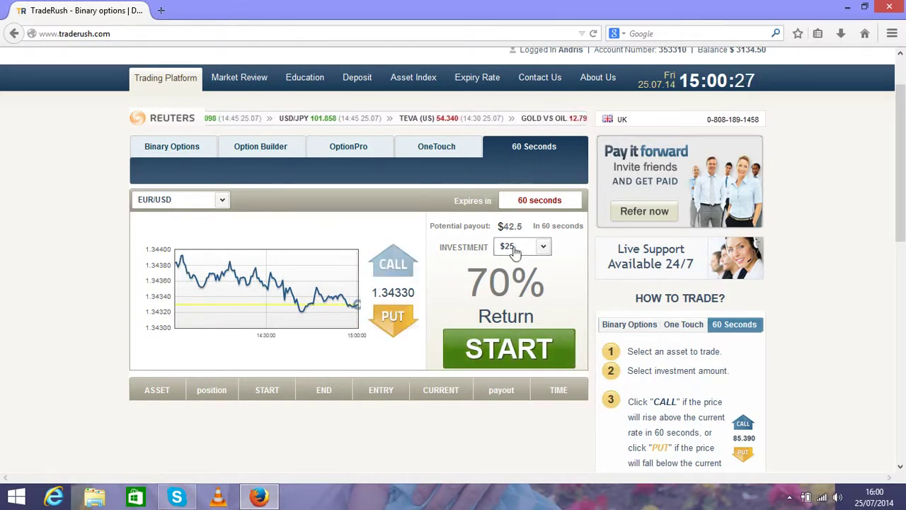
Step: Set the investment to $5, giving an $8.5 potential payout
{"action": "left_click", "coordinate": [540, 247]}
{"action": "left_click", "coordinate": [525, 266]}
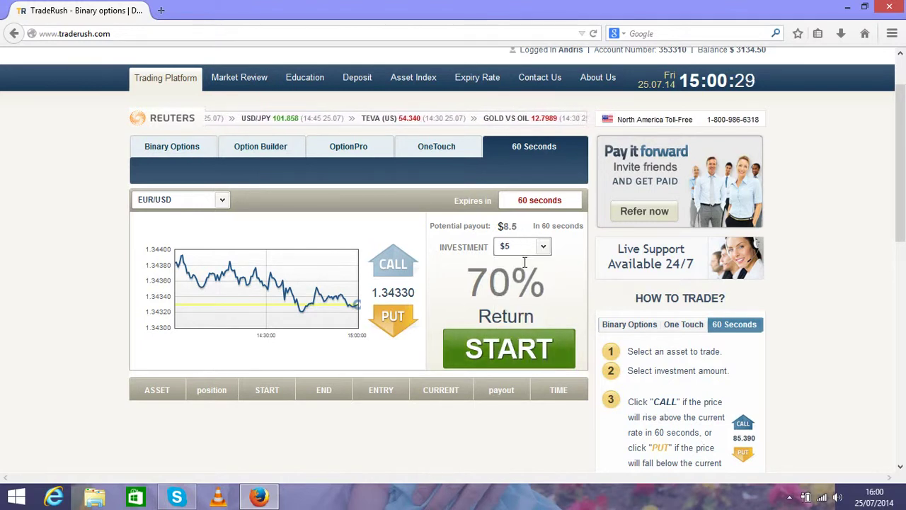
{"action": "left_click", "coordinate": [545, 249]}
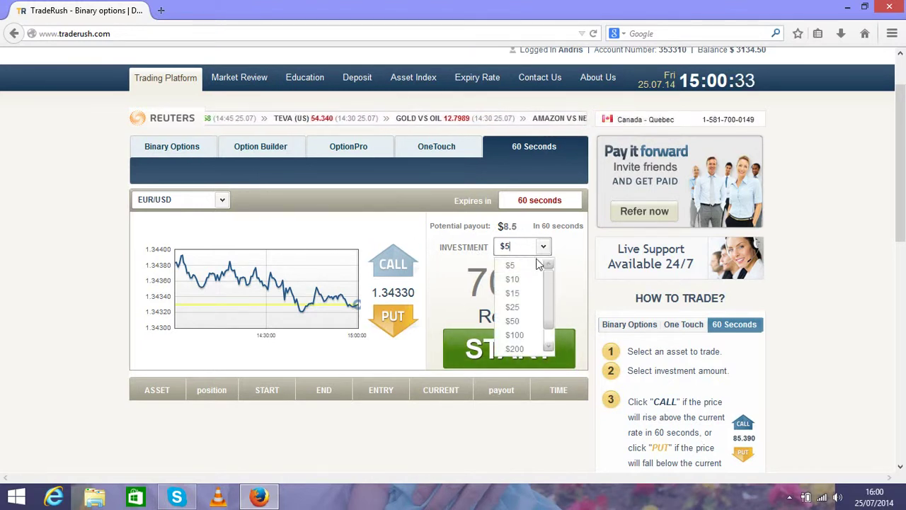
{"action": "left_click", "coordinate": [513, 266]}
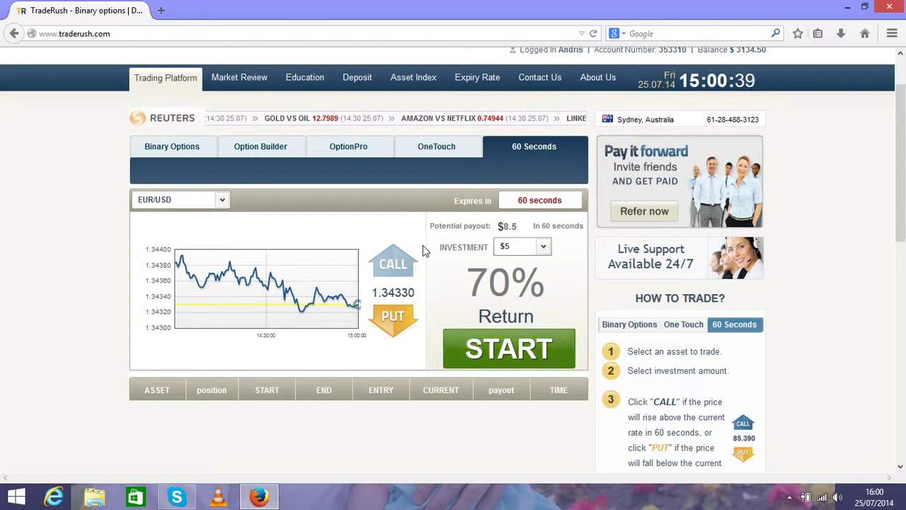
{"action": "scroll", "coordinate": [900, 181], "scroll_direction": "up", "scroll_amount": 1}
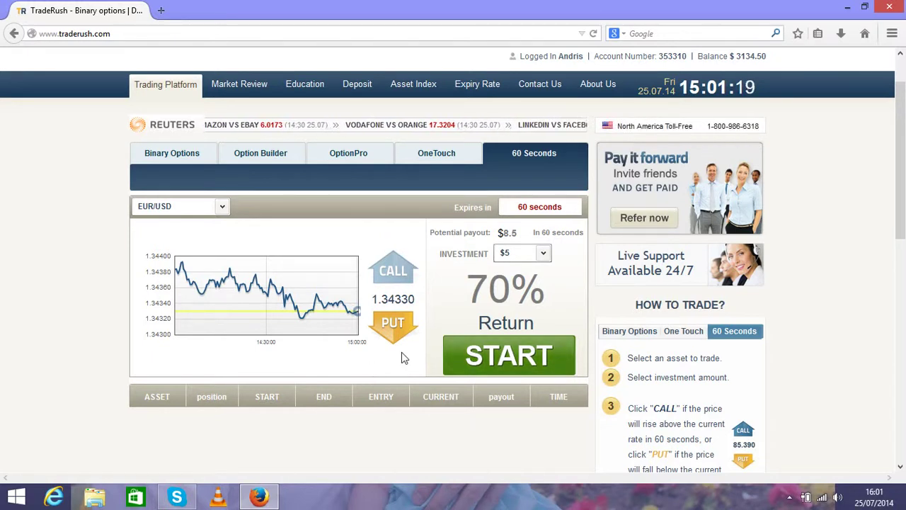
Step: Confirm the Investment dropdown still holds $5 for the put trade
{"action": "left_click", "coordinate": [543, 253]}
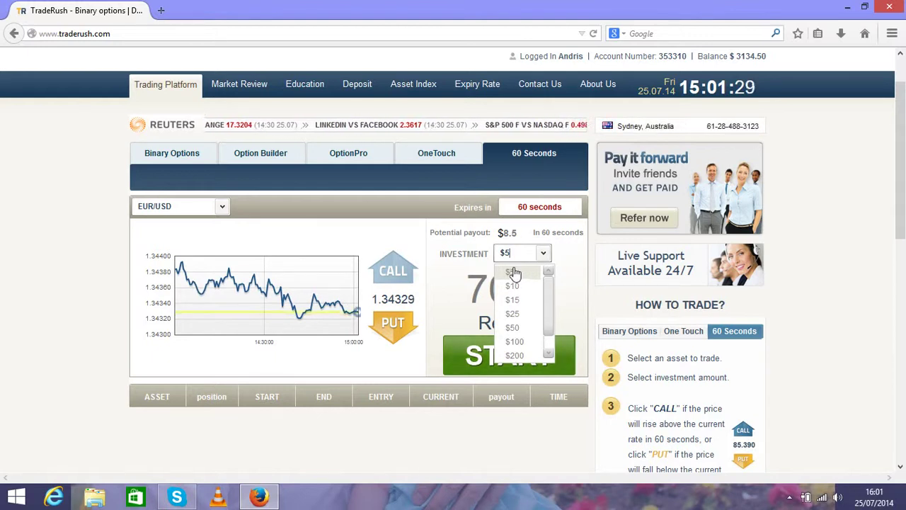
{"action": "left_click", "coordinate": [516, 269]}
{"action": "left_click", "coordinate": [543, 253]}
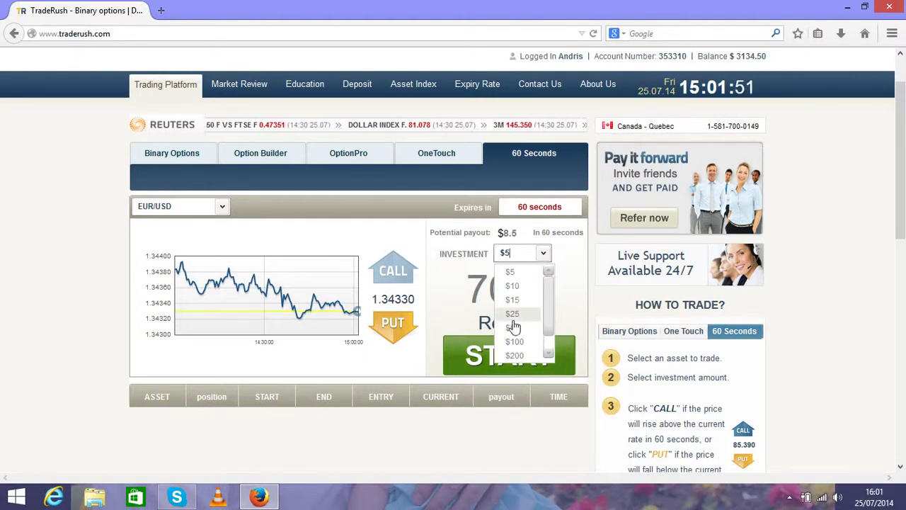
{"action": "left_click", "coordinate": [320, 361]}
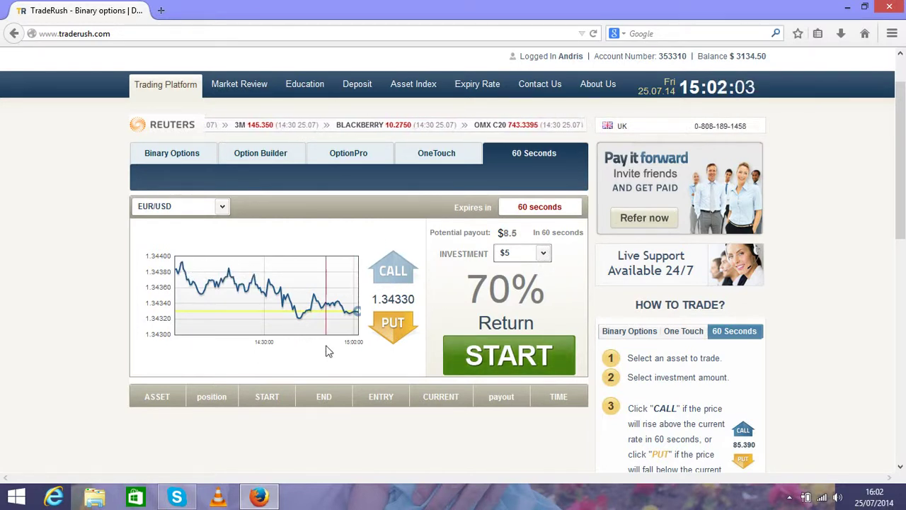
{"action": "left_click", "coordinate": [543, 253]}
{"action": "left_click", "coordinate": [522, 273]}
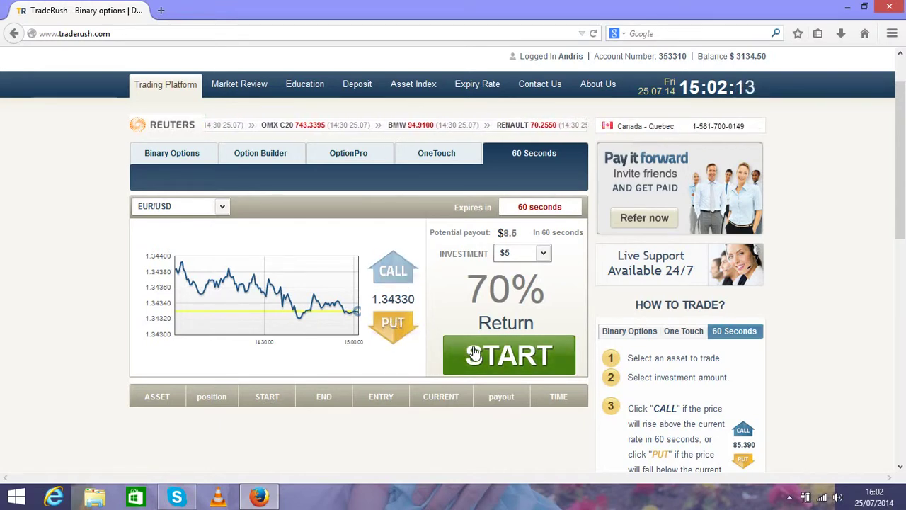
Step: Start the $5 EUR/USD put trade and accept the confirmation
{"action": "left_click", "coordinate": [389, 323]}
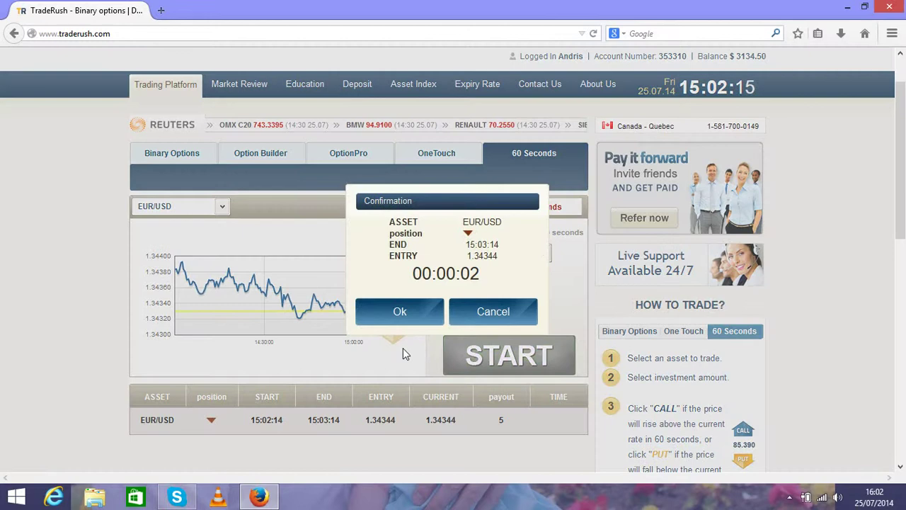
{"action": "left_click", "coordinate": [400, 310]}
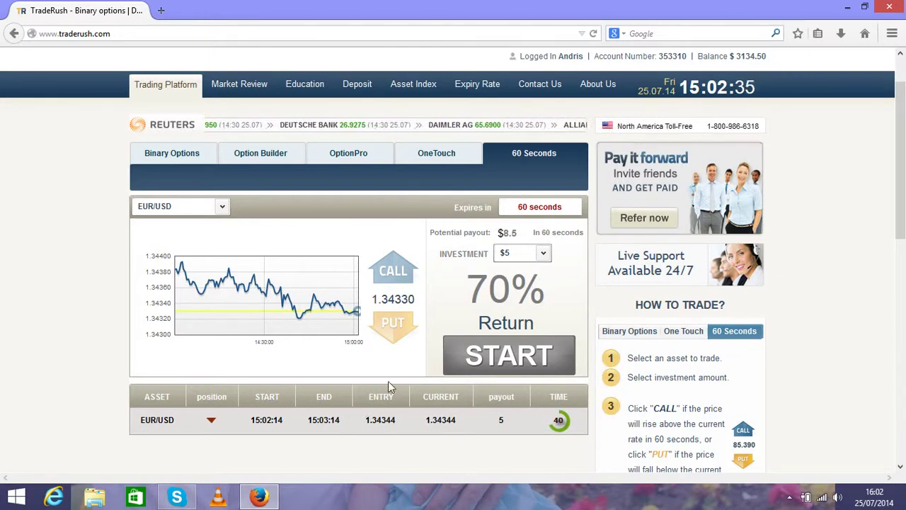
Step: Recheck the $5 investment while the put trade expires as WON
{"action": "left_click", "coordinate": [544, 255]}
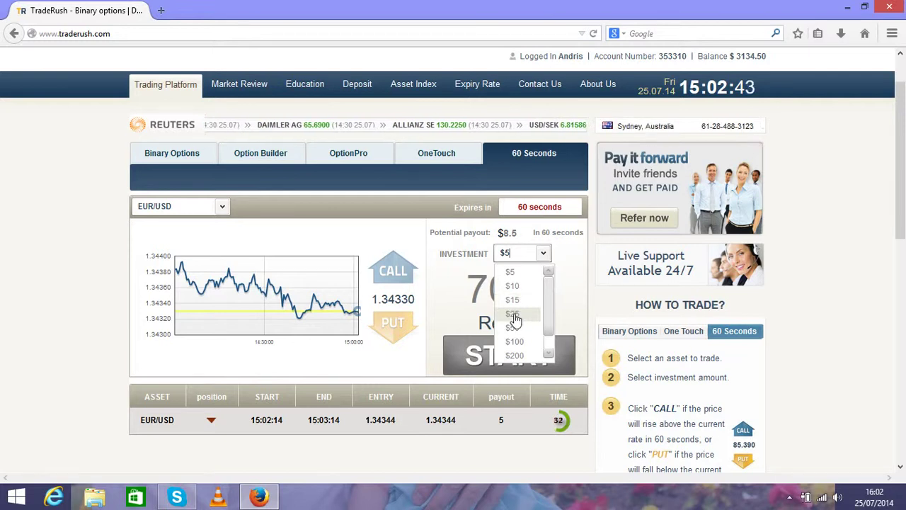
{"action": "left_click", "coordinate": [381, 363]}
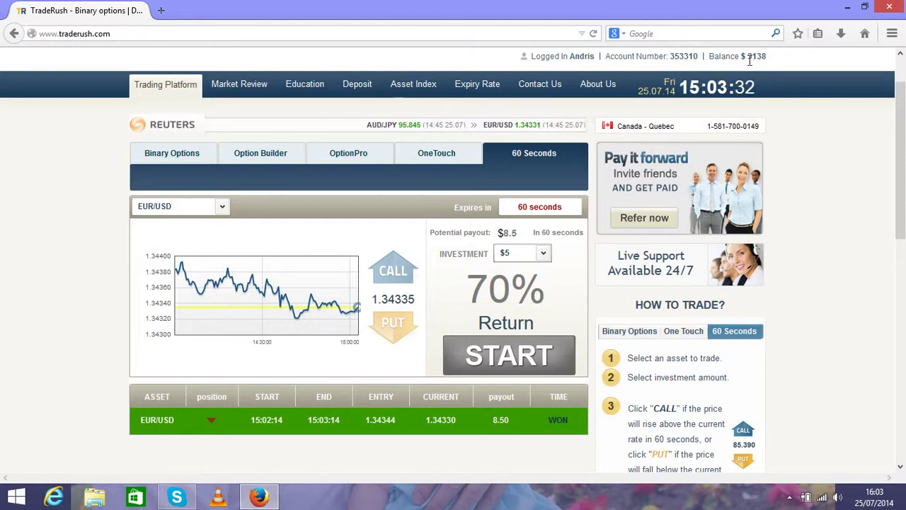
Step: Keep $5, choose CALL, and start a second 60-second EUR/USD trade
{"action": "left_click", "coordinate": [544, 255]}
{"action": "left_click", "coordinate": [513, 266]}
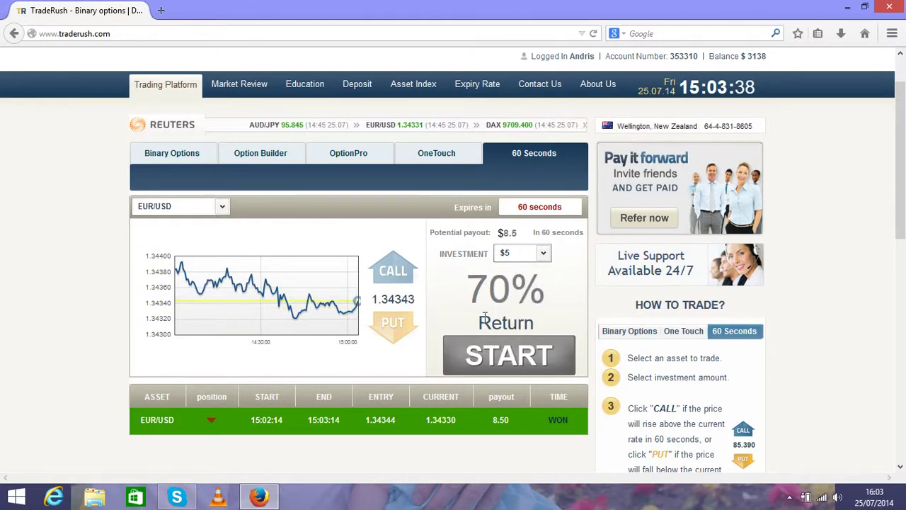
{"action": "left_click", "coordinate": [400, 273]}
{"action": "left_click", "coordinate": [501, 360]}
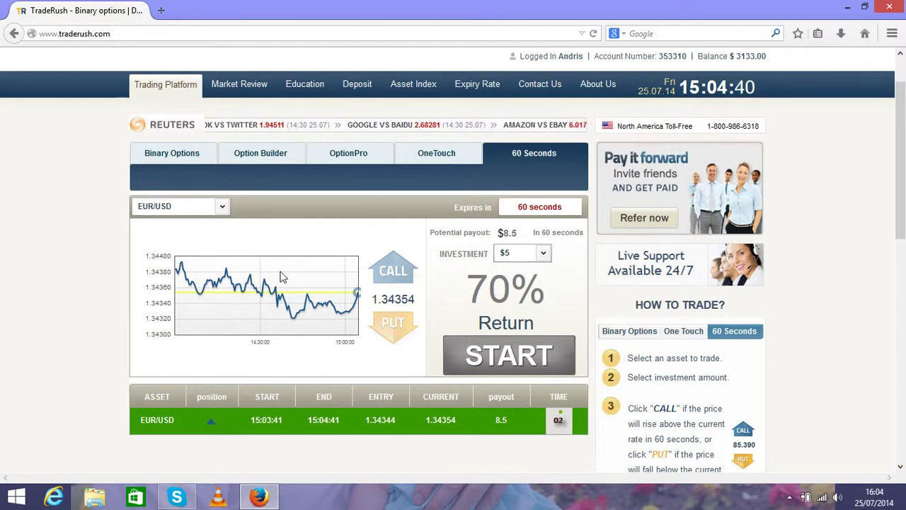
Step: Browse the asset list, keeping EUR/USD selected as the call trade closes WON
{"action": "left_click", "coordinate": [223, 207]}
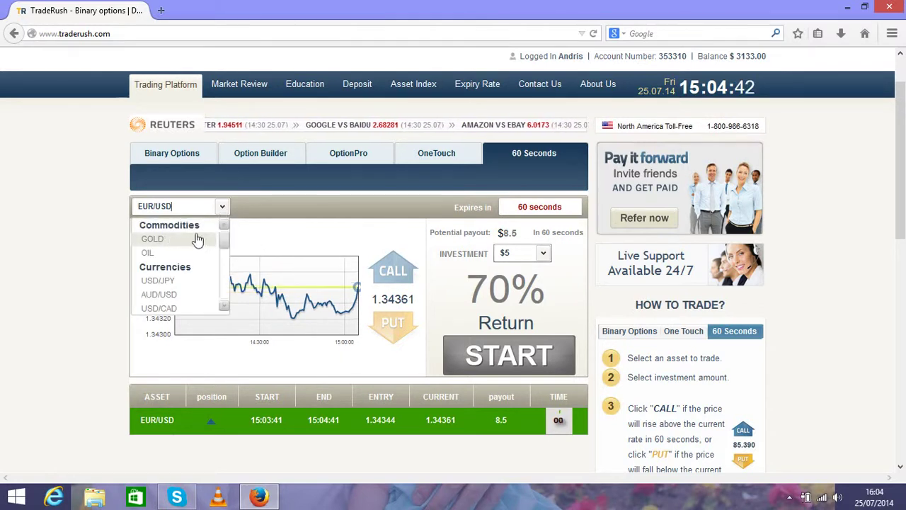
{"action": "scroll", "coordinate": [225, 246], "scroll_direction": "down", "scroll_amount": 1}
{"action": "left_click_drag", "start_coordinate": [225, 246], "coordinate": [224, 272]}
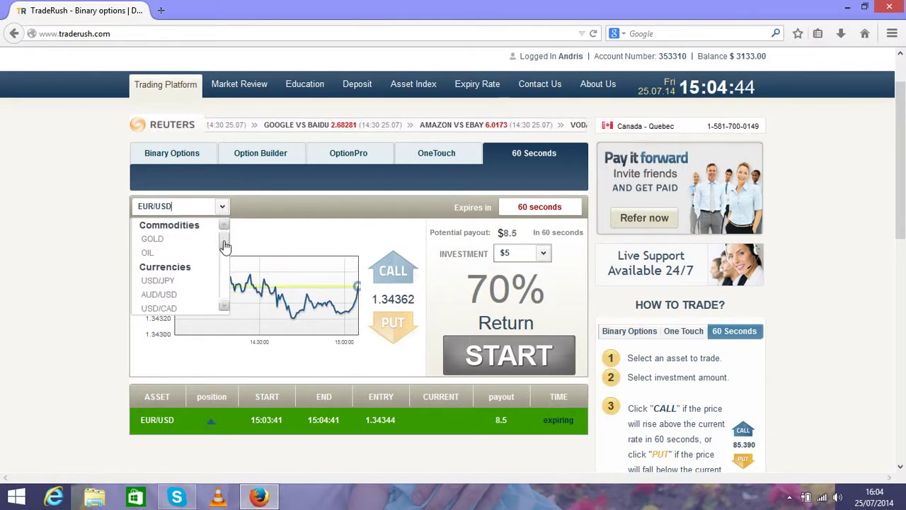
{"action": "scroll", "coordinate": [224, 272], "scroll_direction": "down", "scroll_amount": 3}
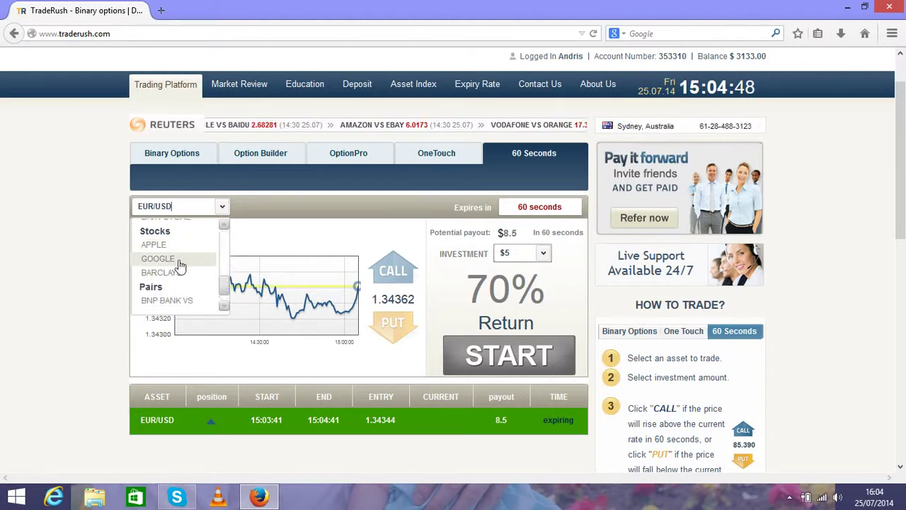
{"action": "left_click_drag", "start_coordinate": [225, 283], "coordinate": [226, 263]}
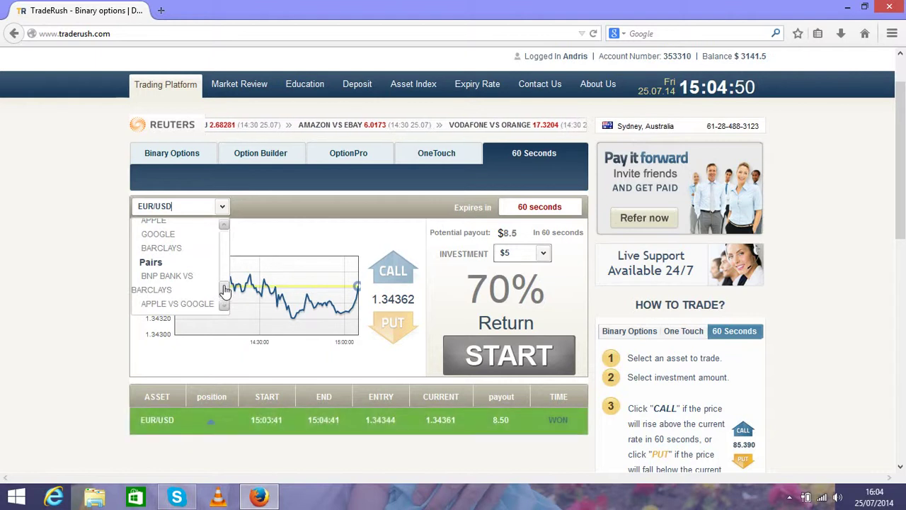
{"action": "left_click", "coordinate": [297, 245]}
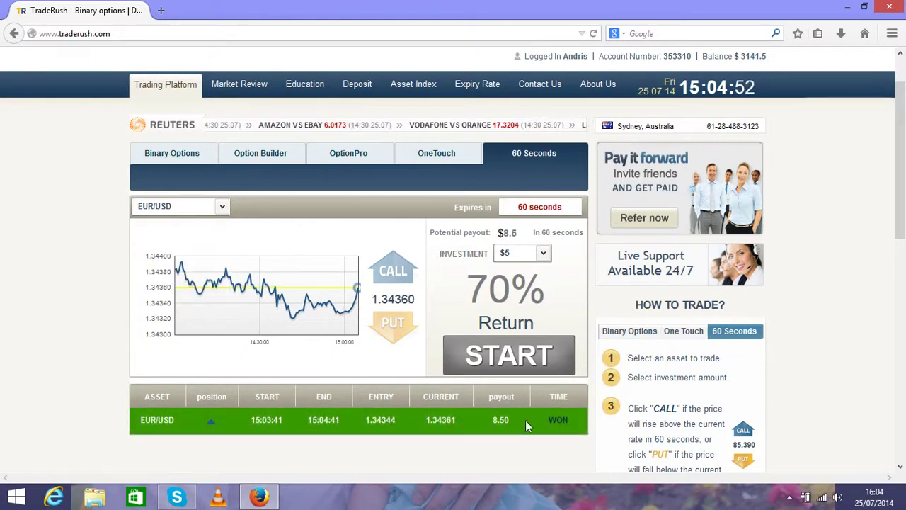